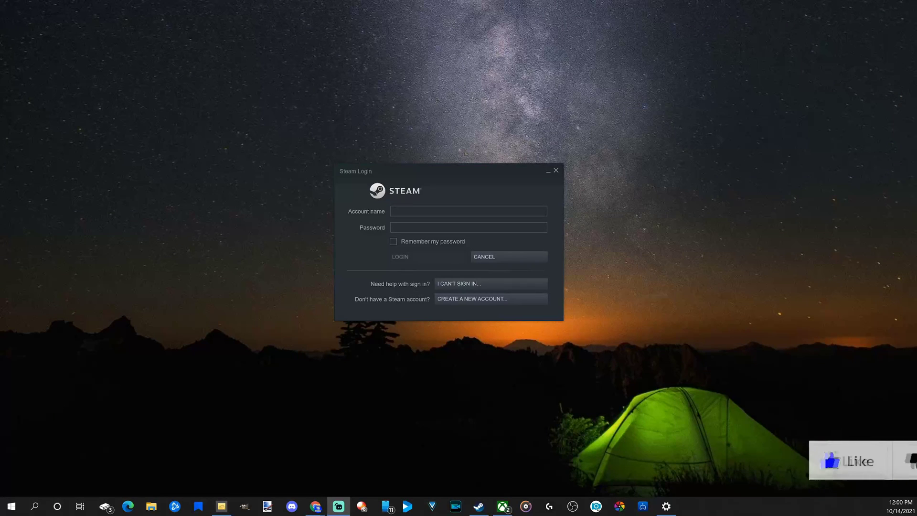
# - Search Google for "steam" and open the Welcome to Steam store page
pyautogui.click(315, 507)
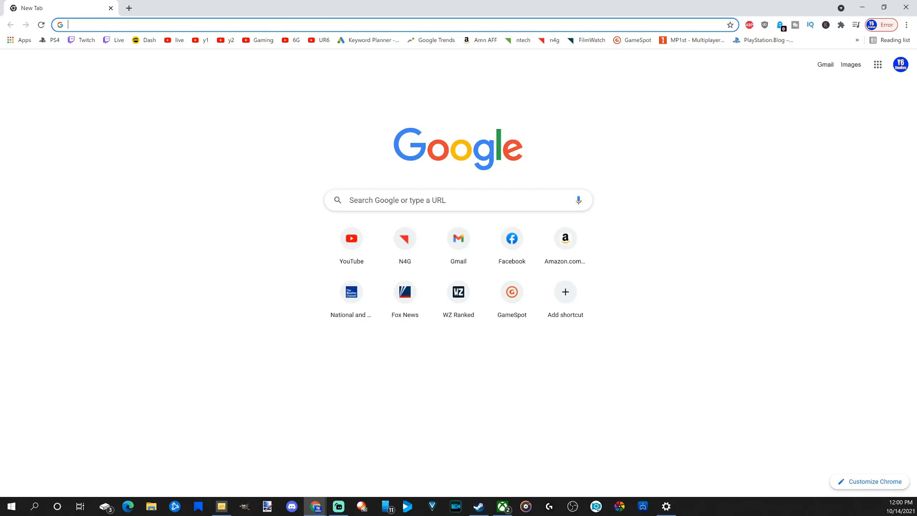
pyautogui.write('go')
pyautogui.press('Return')
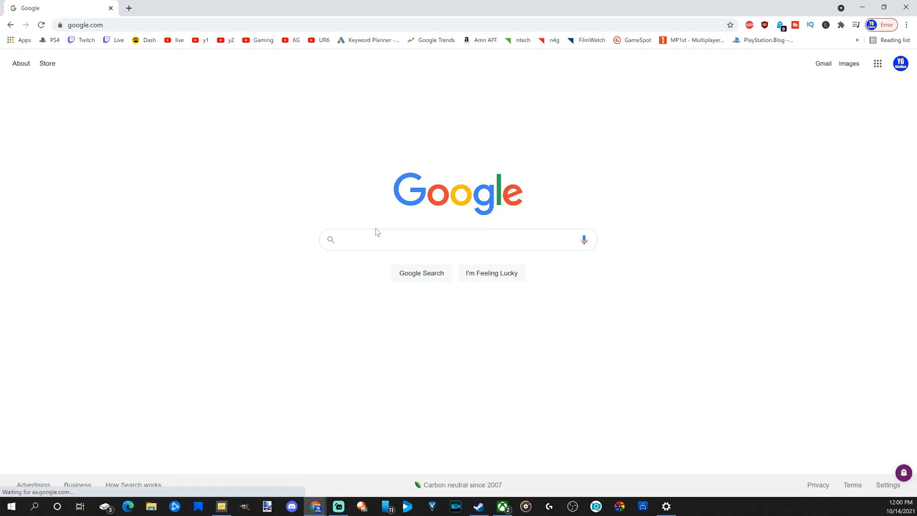
pyautogui.write('steam')
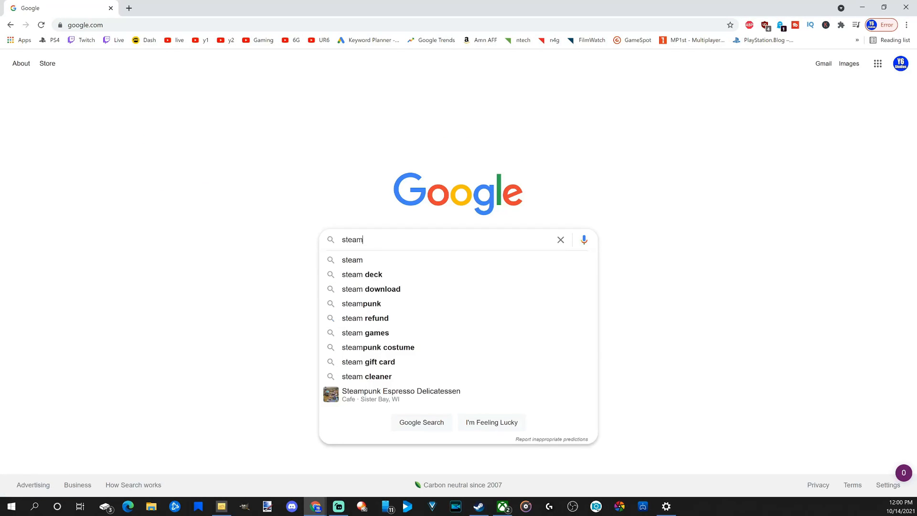
pyautogui.press('Return')
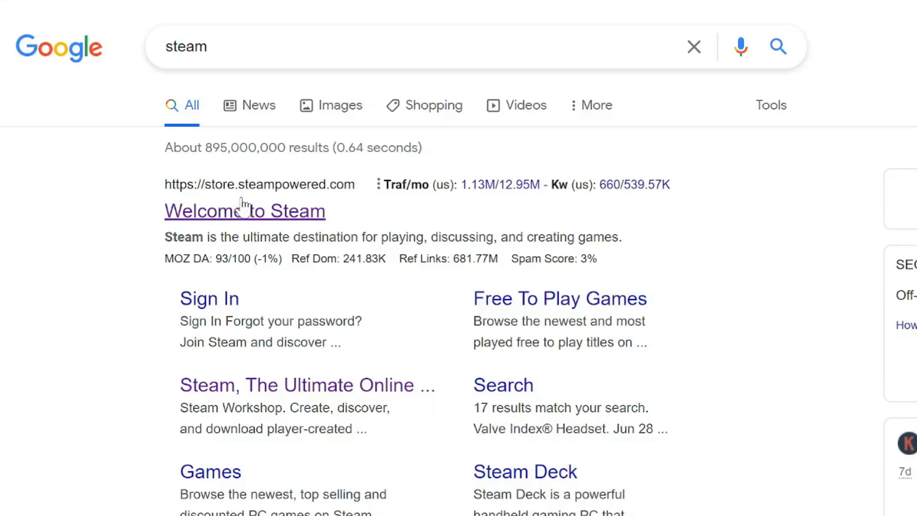
pyautogui.click(293, 222)
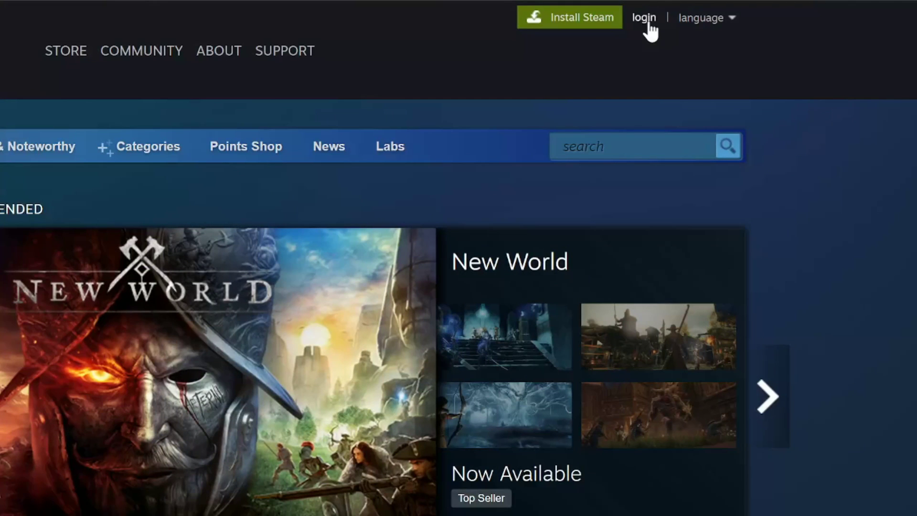
# - Go from the login page to Join Steam to reach Create Your Account
pyautogui.click(650, 24)
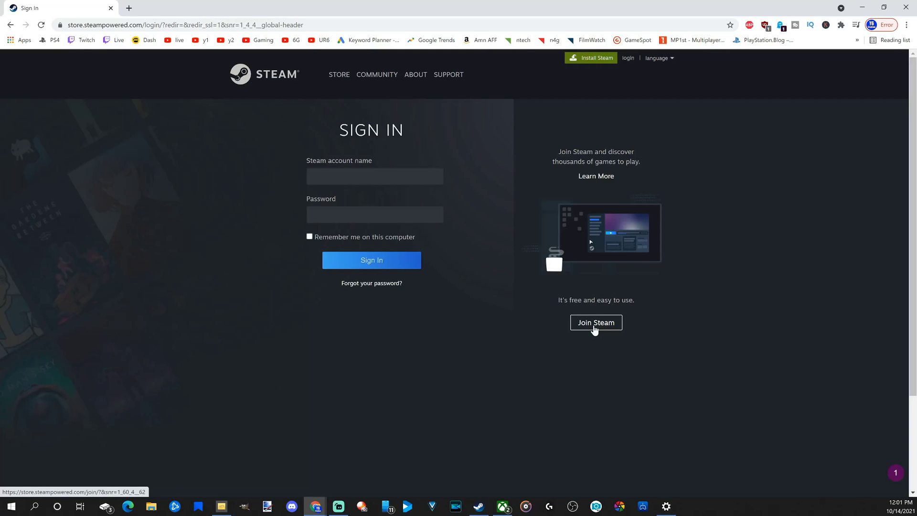
pyautogui.click(595, 329)
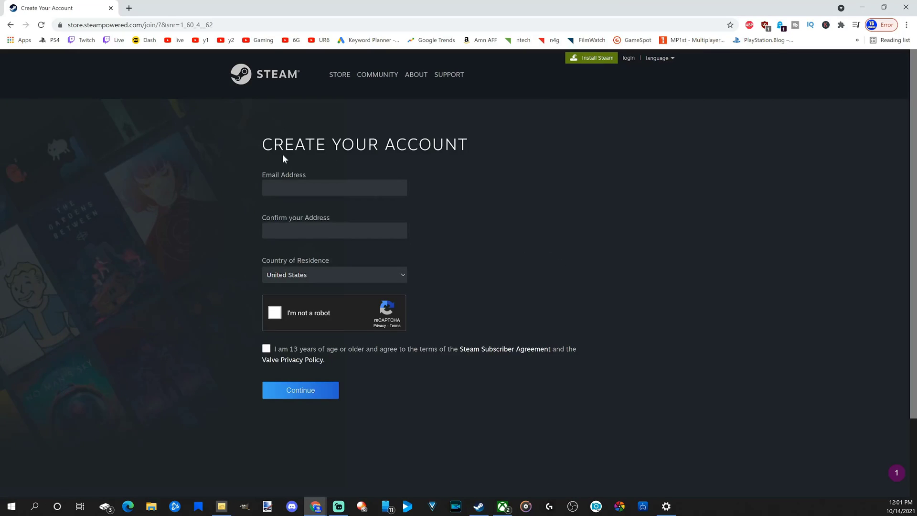
# - Autofill both email fields, pass the robot check, accept the age/terms statement, and continue
pyautogui.click(335, 187)
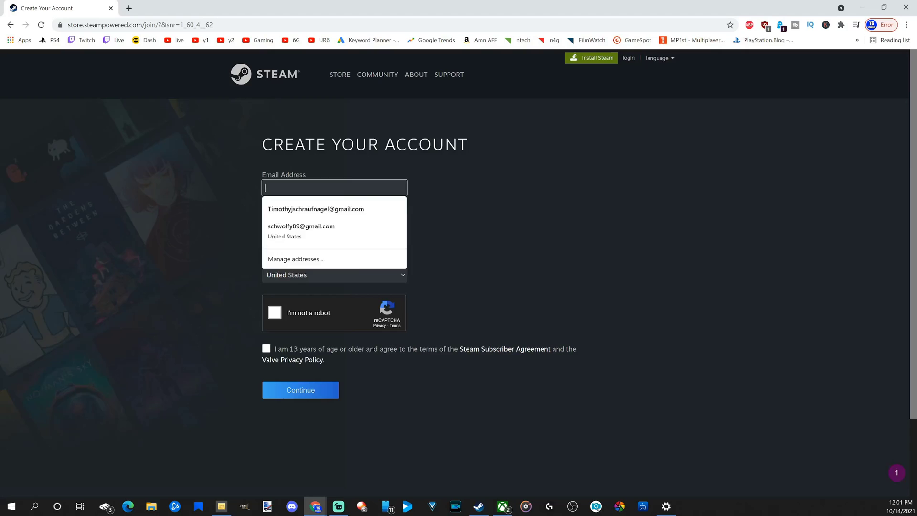
pyautogui.click(306, 207)
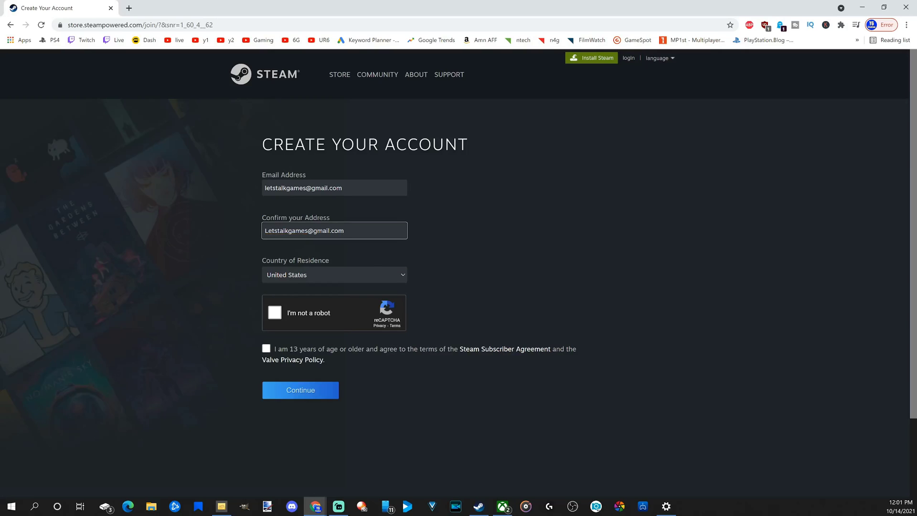
pyautogui.click(275, 314)
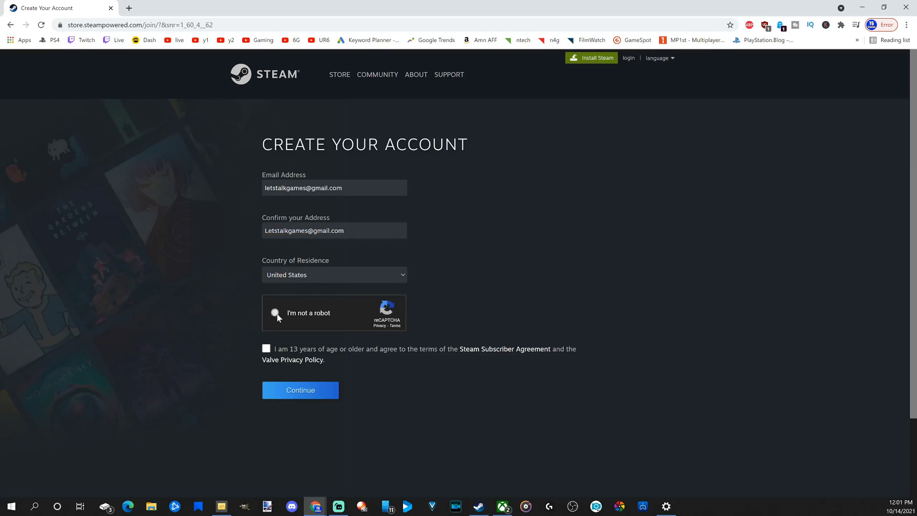
pyautogui.click(266, 349)
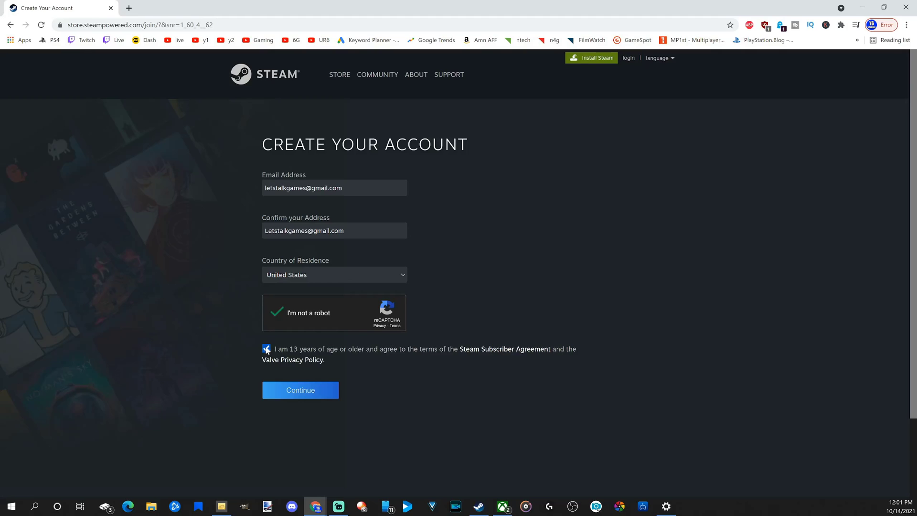
pyautogui.click(291, 391)
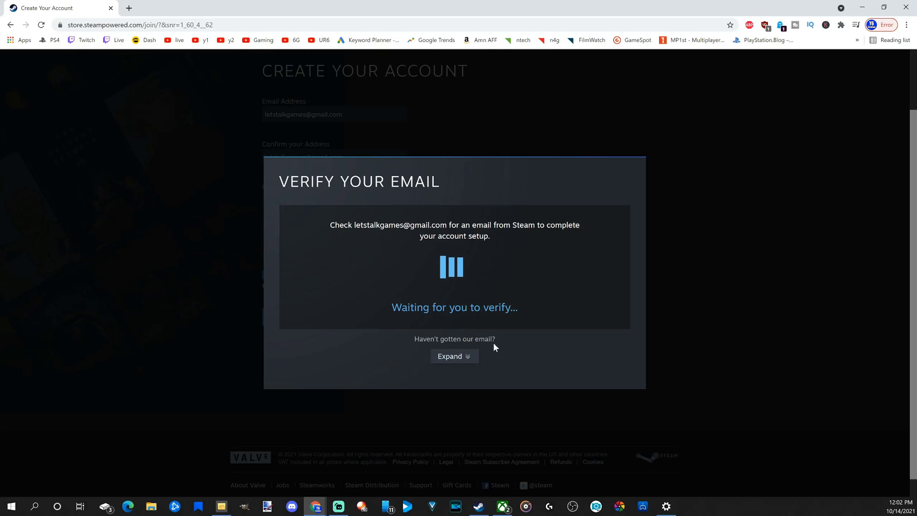
# - Expand the "Haven't gotten our email?" help and highlight its troubleshooting instructions line
pyautogui.click(471, 360)
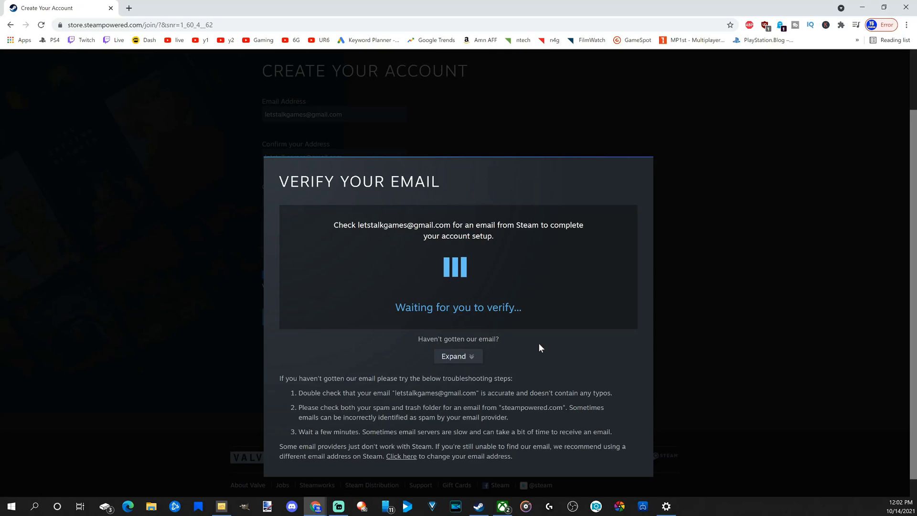
pyautogui.doubleClick(453, 356)
pyautogui.tripleClick(536, 379)
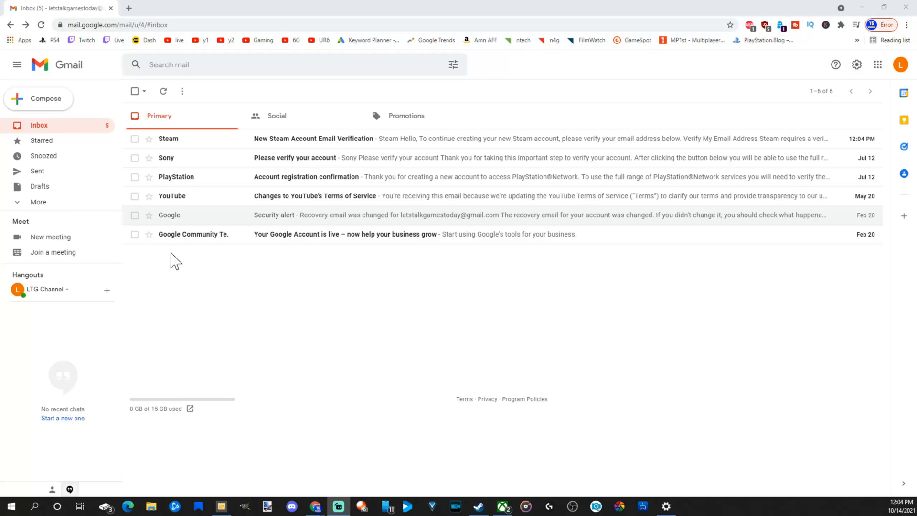
# - Open Steam's verification email, click VERIFY MY EMAIL ADDRESS, and return to the account form
pyautogui.click(389, 146)
pyautogui.scroll(-2, 317, 270)
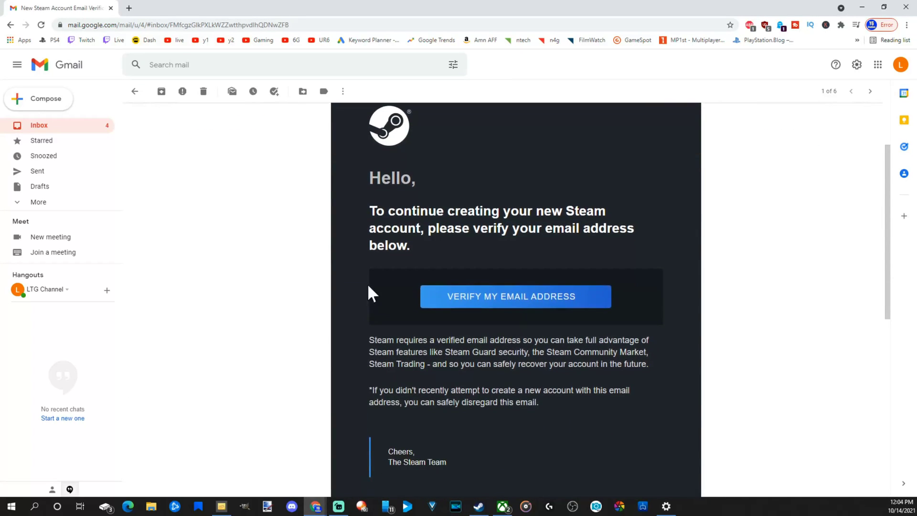
pyautogui.click(459, 298)
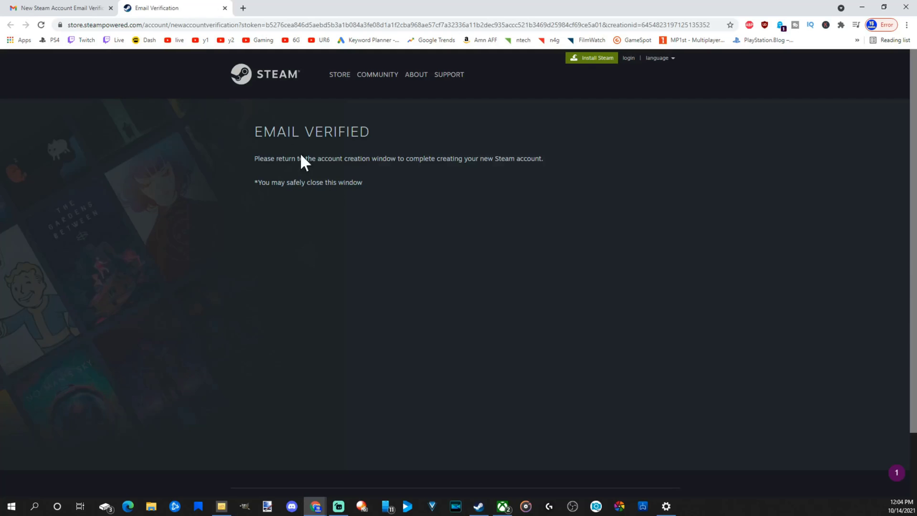
pyautogui.hotkey('alt', 'Tab')
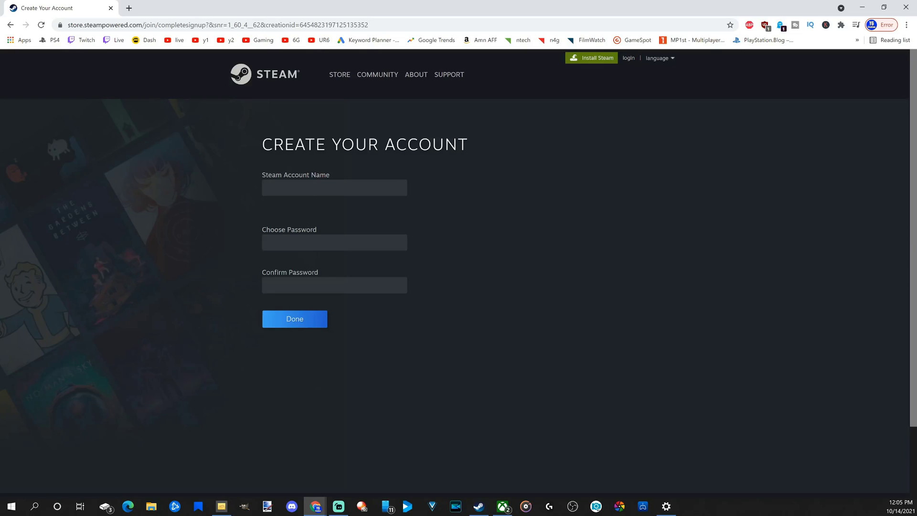
# - Enter 'Letstalkgames' as the Steam account name and move on to the password
pyautogui.click(335, 188)
pyautogui.write('Letstalkgames')
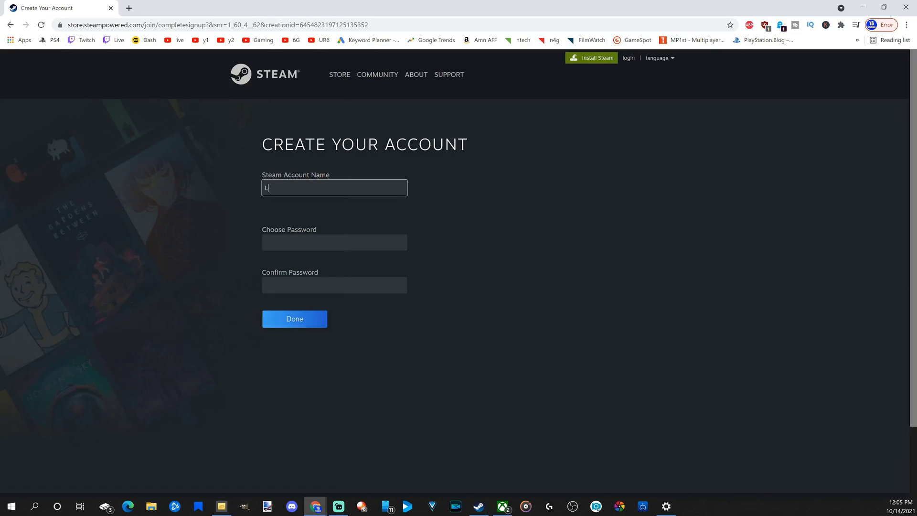
pyautogui.press('Tab')
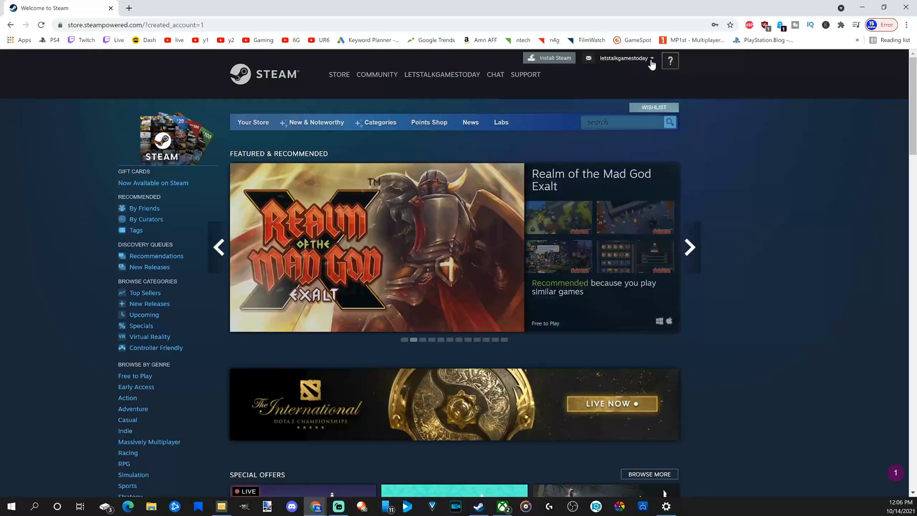
# - Check the new account's dropdown menu, then minimize Chrome to reveal Steam's login window
pyautogui.click(652, 59)
pyautogui.click(652, 60)
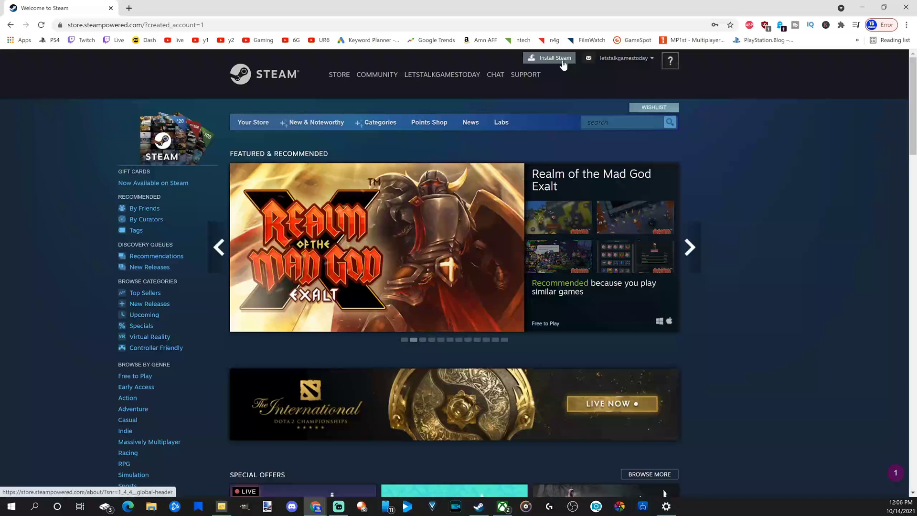
pyautogui.click(862, 7)
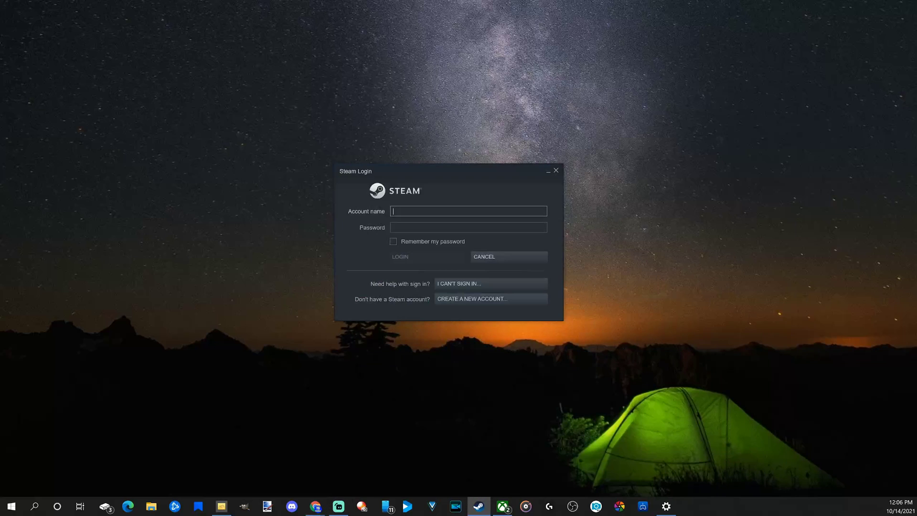
# - Enter the account credentials, tick Remember my password, and log in to the Steam client
pyautogui.write('letstalkgames')
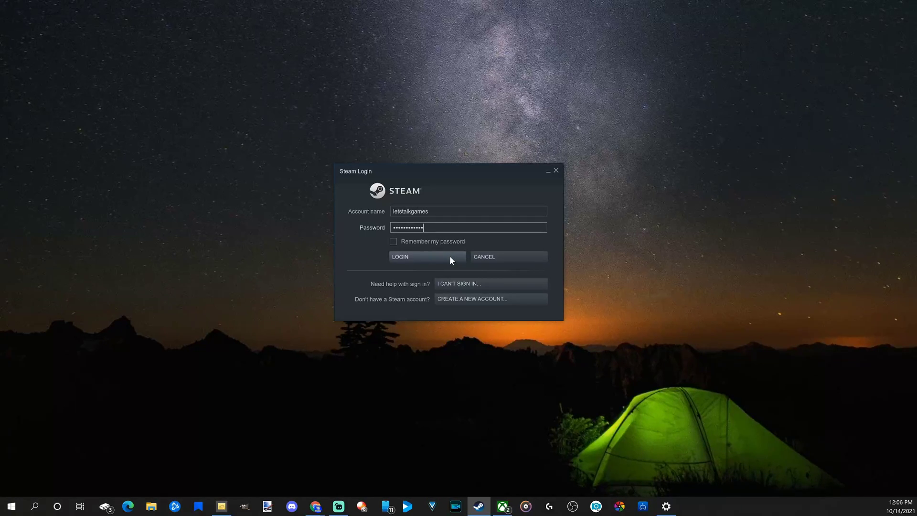
pyautogui.click(394, 242)
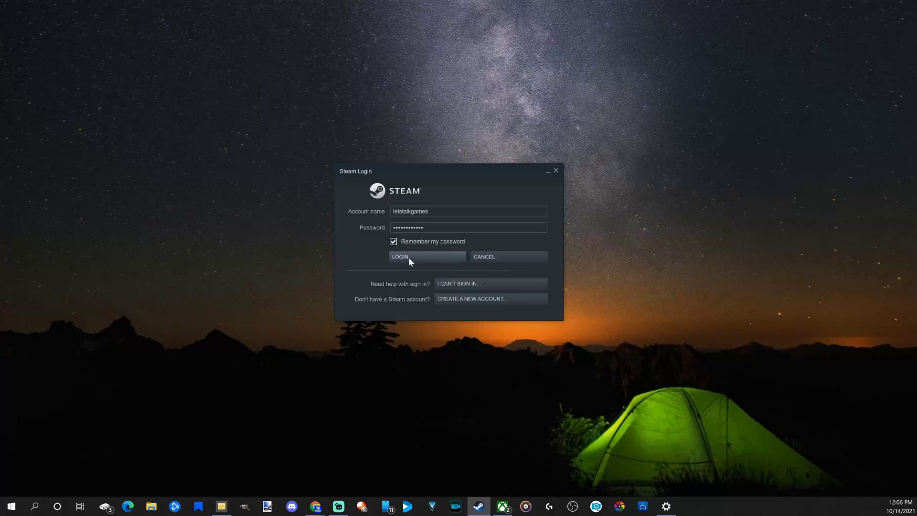
pyautogui.click(418, 257)
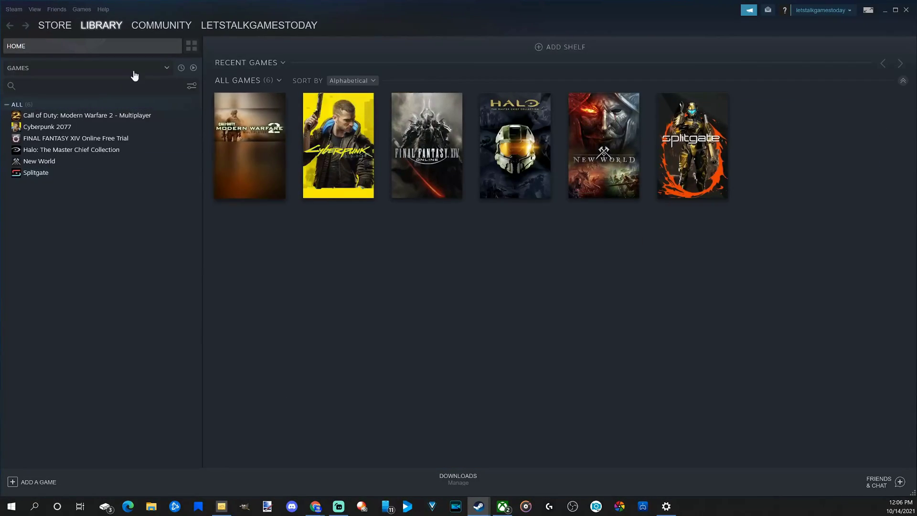
# - Browse the Store's Free to Play section and its Top Sellers tab
pyautogui.click(62, 28)
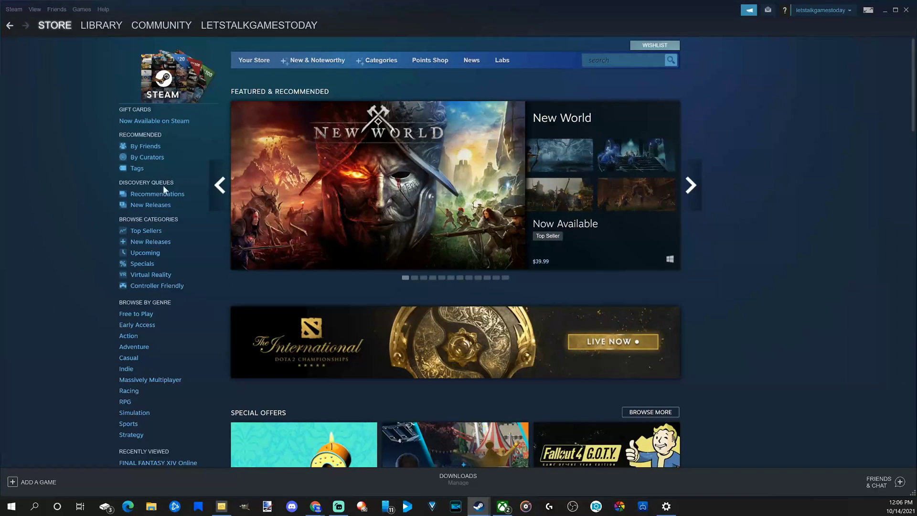
pyautogui.scroll(-2, 178, 211)
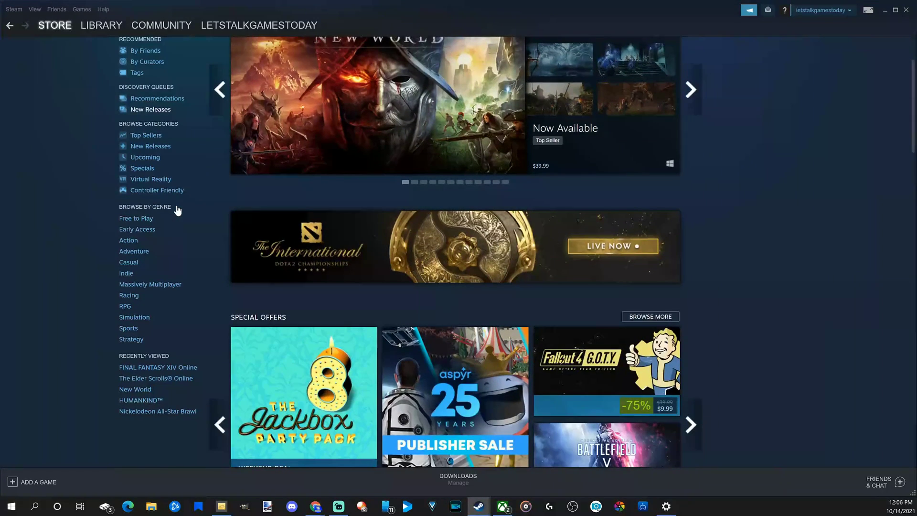
pyautogui.click(139, 221)
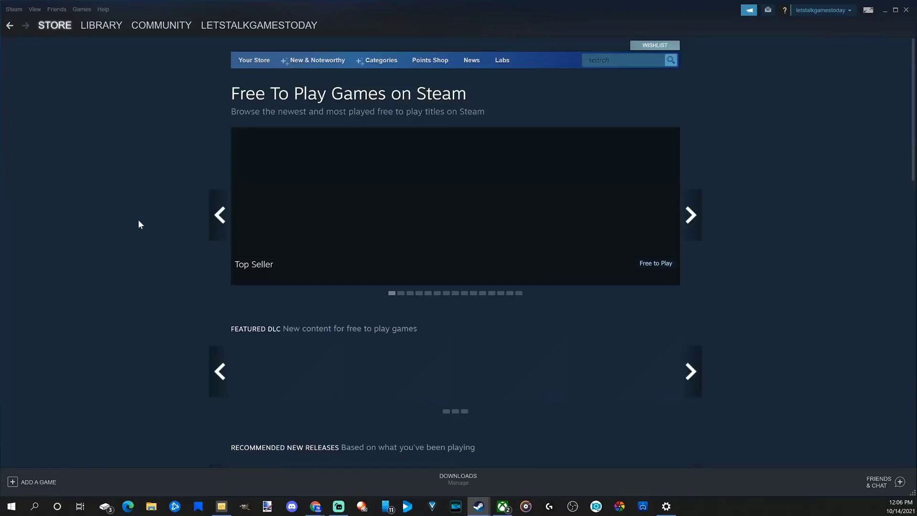
pyautogui.scroll(-4, 138, 221)
pyautogui.scroll(-3, 138, 225)
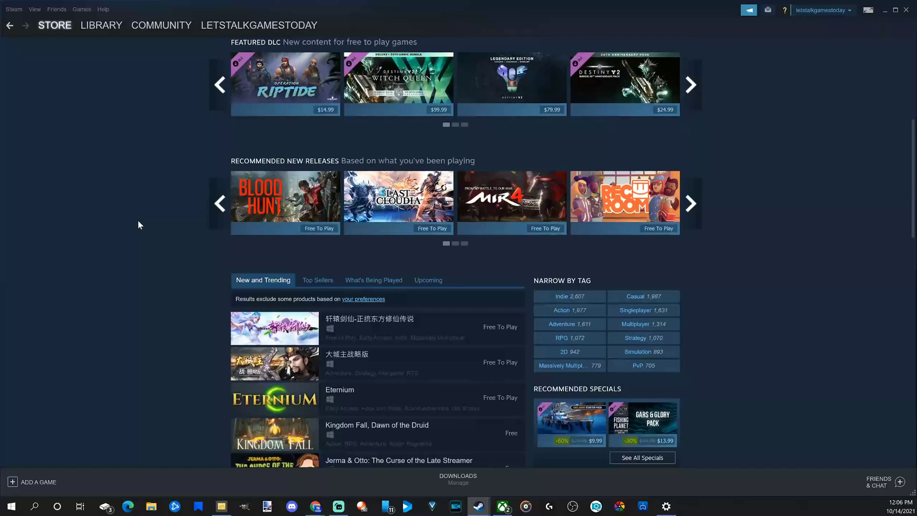
pyautogui.scroll(-1, 311, 239)
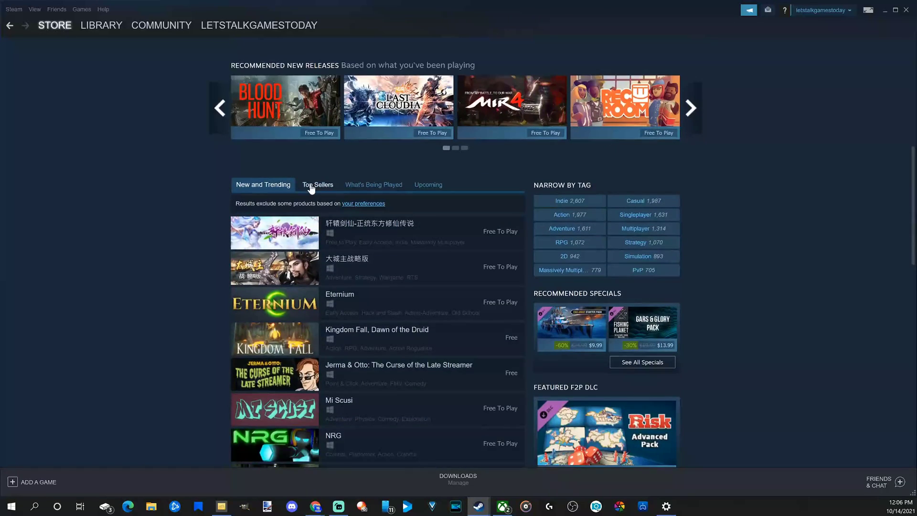
pyautogui.click(306, 184)
pyautogui.scroll(-2, 171, 199)
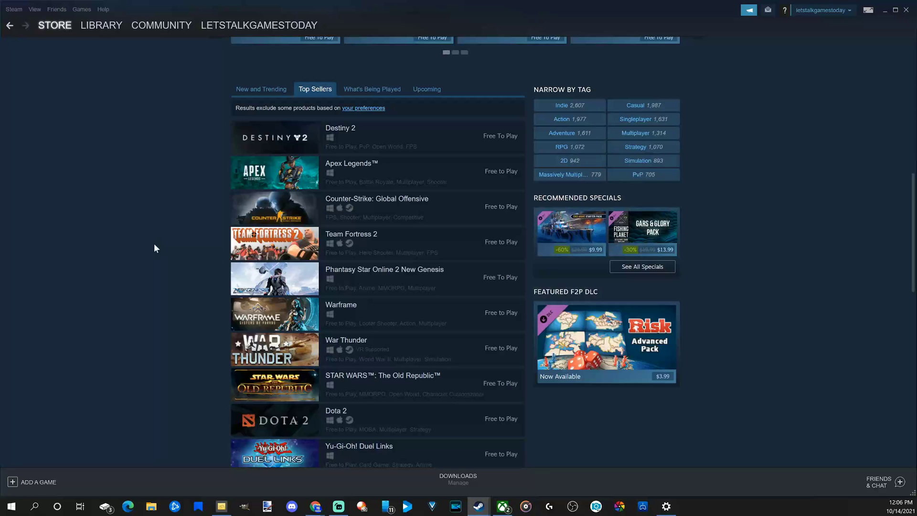
# - Visit the Library, Community, and the account's own Steam Community welcome page
pyautogui.click(113, 30)
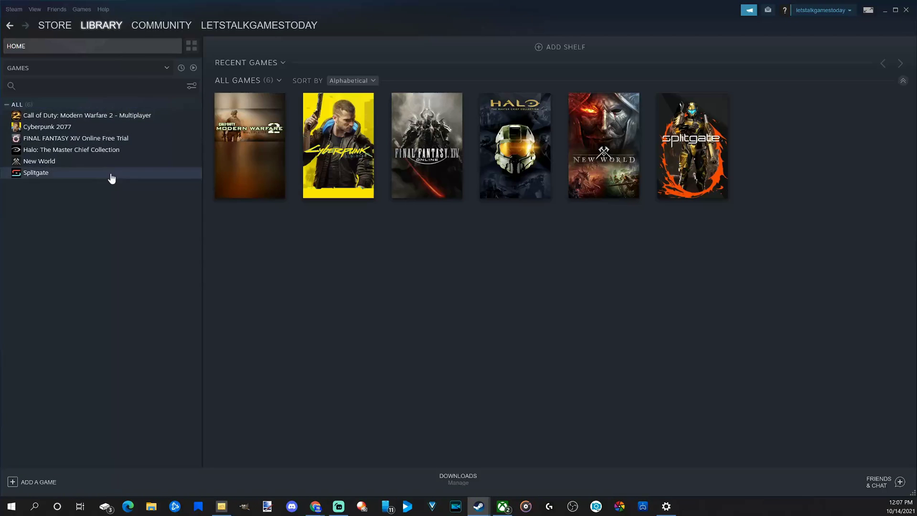
pyautogui.click(167, 31)
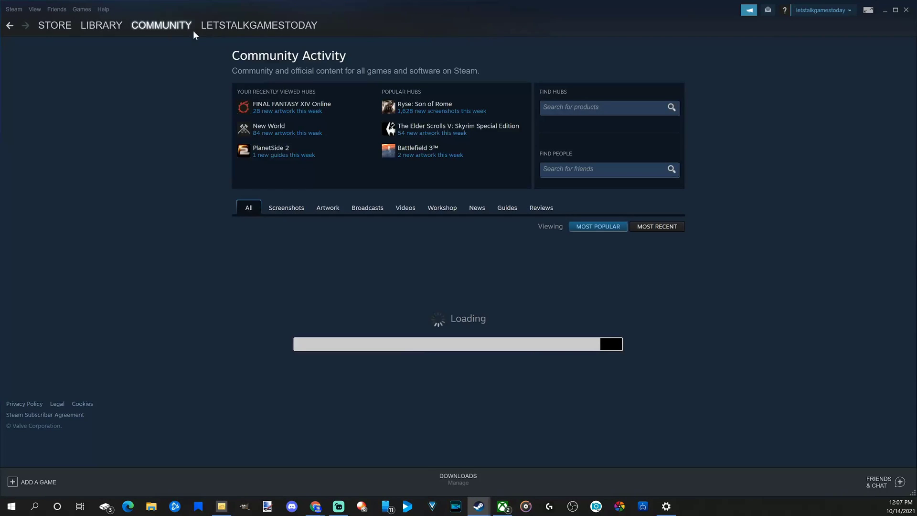
pyautogui.click(249, 26)
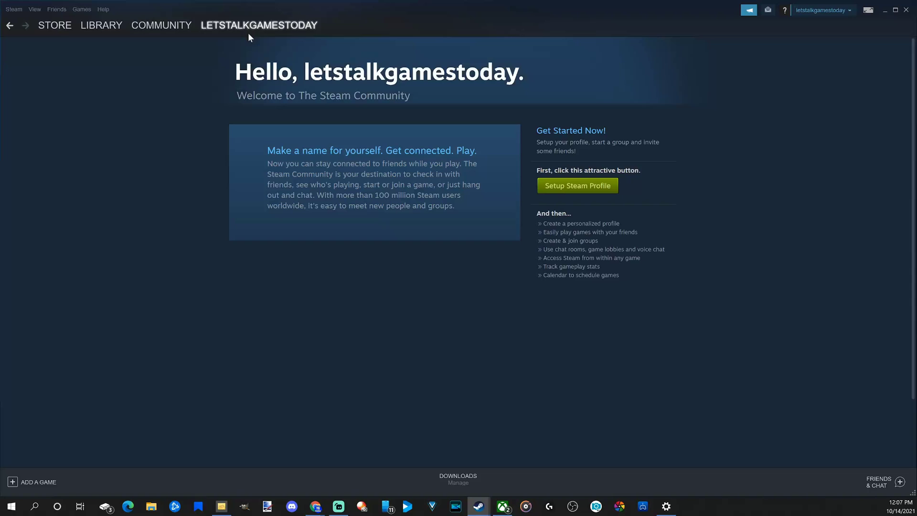
# - Open Add a Friend from Friends & Chat and select the friend code and quick-invite link
pyautogui.click(900, 483)
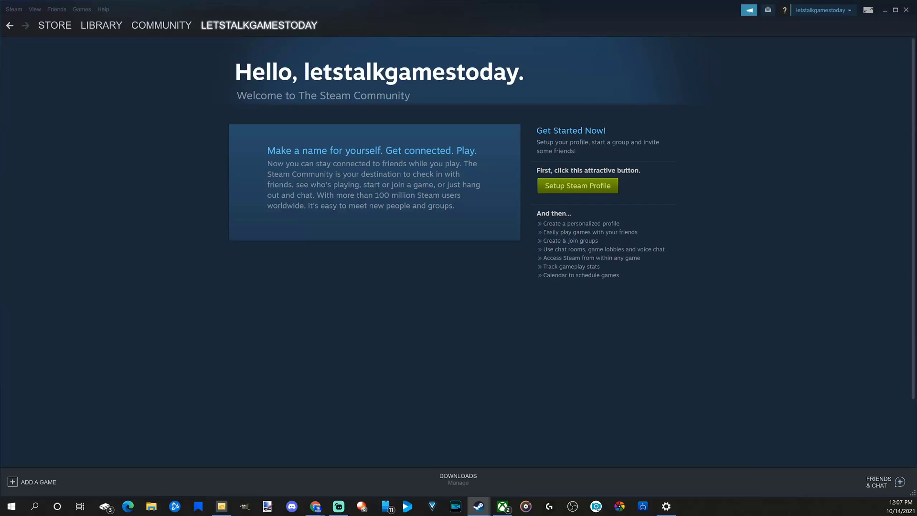
pyautogui.moveTo(575, 137); pyautogui.dragTo(735, 96)
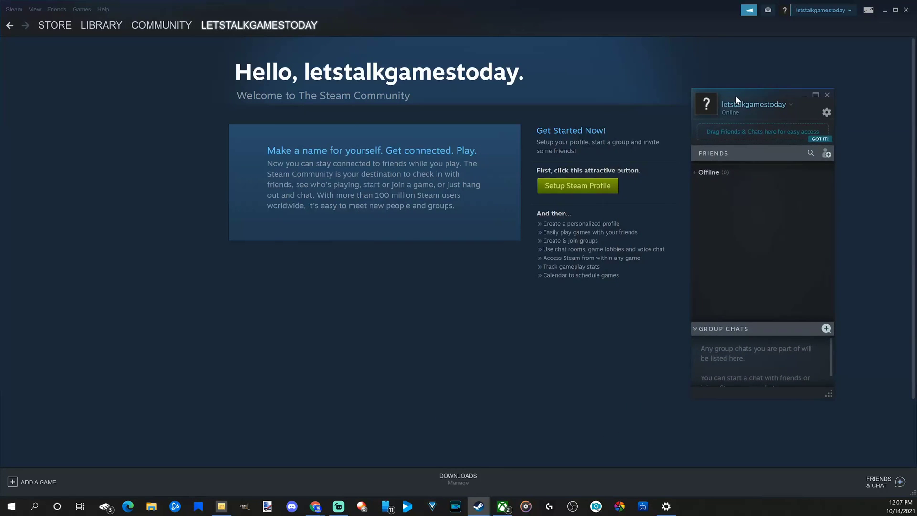
pyautogui.click(828, 155)
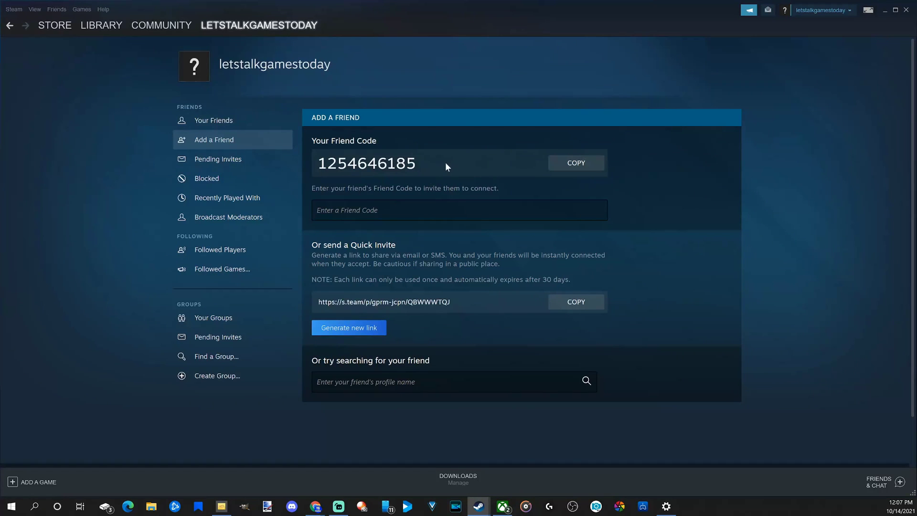
pyautogui.moveTo(445, 162); pyautogui.dragTo(355, 167)
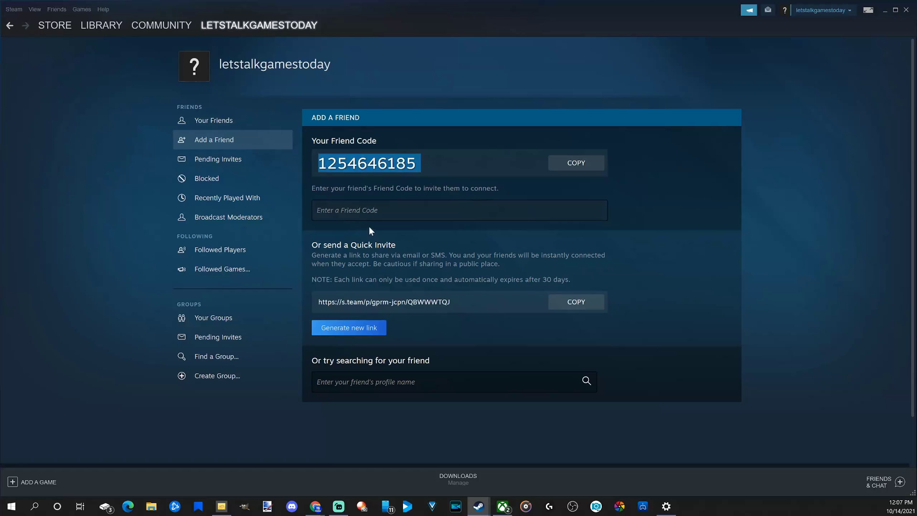
pyautogui.moveTo(462, 306); pyautogui.dragTo(398, 309)
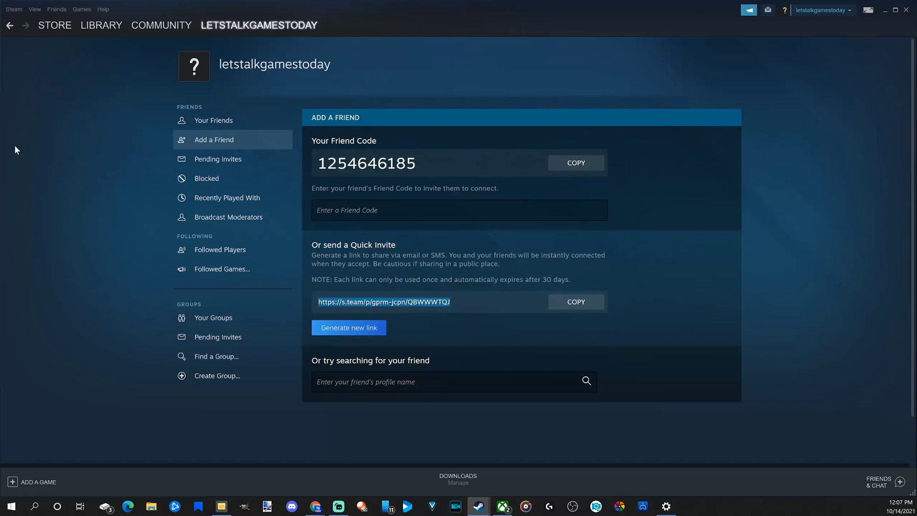
# - Reopen the Friends & Chat window, move it higher, and enlarge it
pyautogui.click(898, 487)
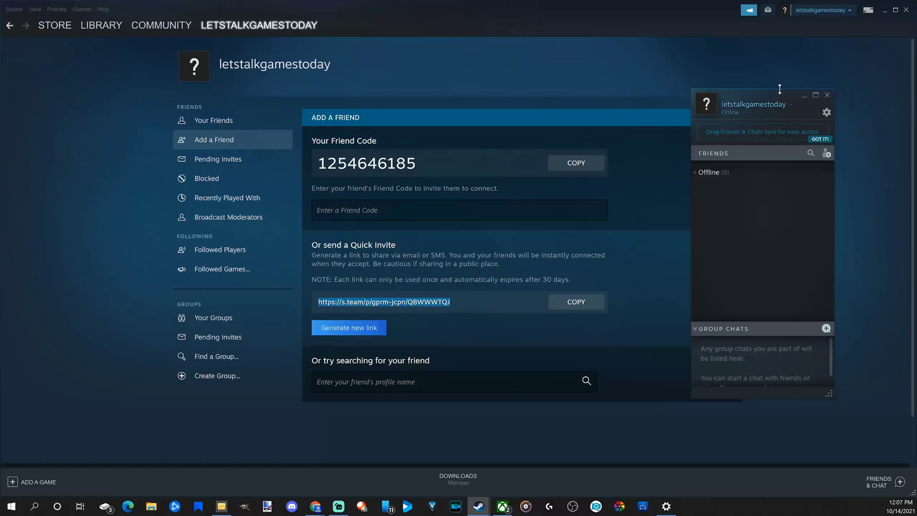
pyautogui.moveTo(777, 88); pyautogui.dragTo(780, 31)
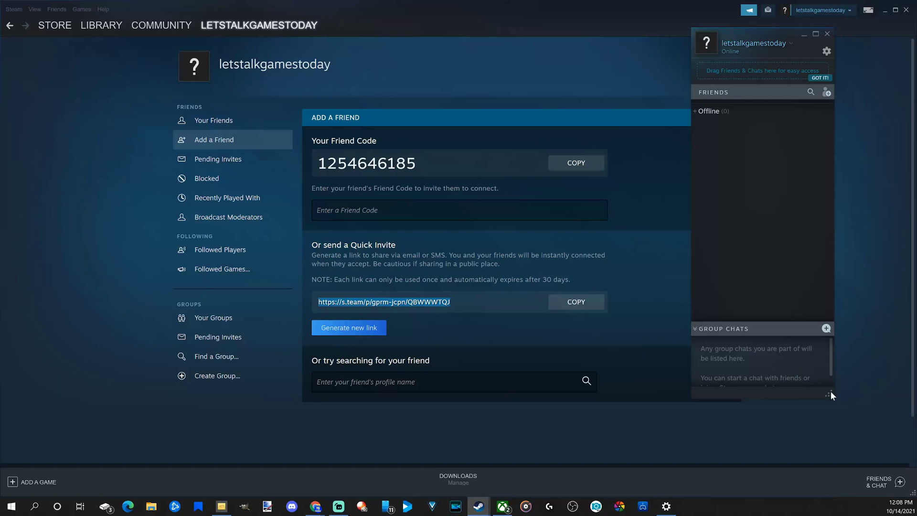
pyautogui.moveTo(831, 394); pyautogui.dragTo(877, 450)
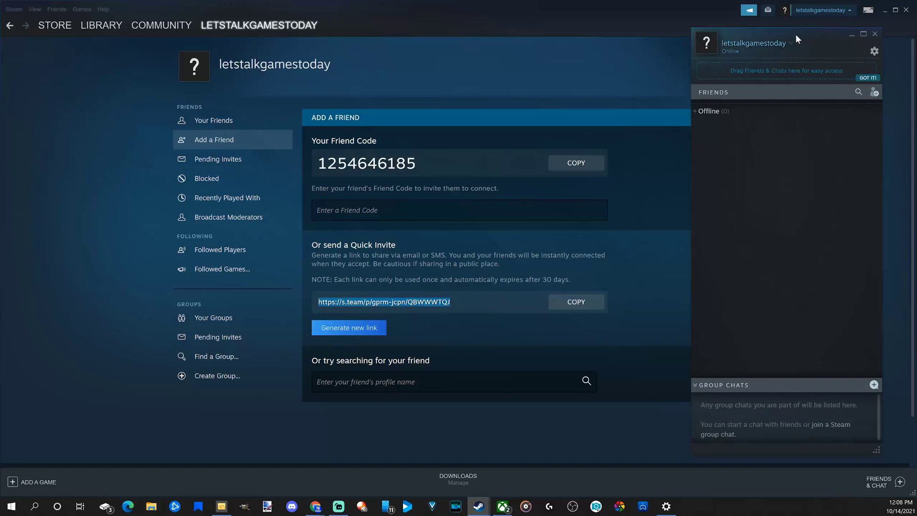